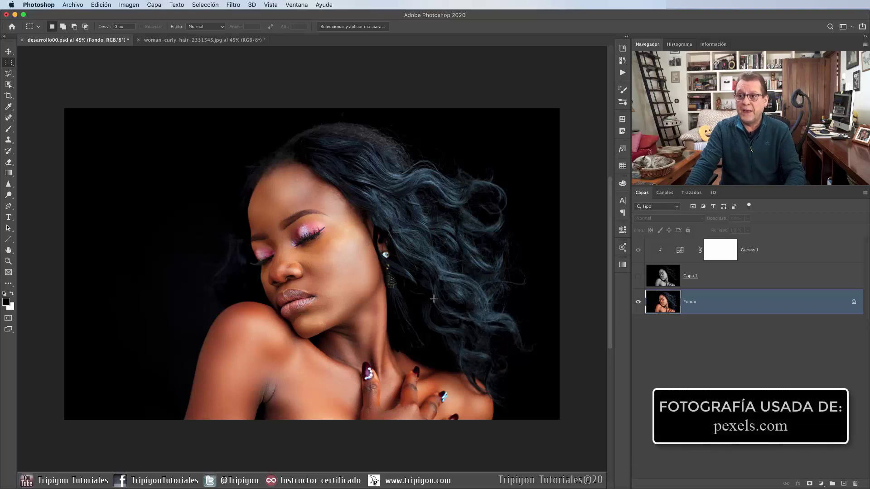
Show the black-and-white Capa 1 layer, then switch to the woman-curly-hair-2331545.jpg document.
{"action": "left_click", "coordinate": [639, 276]}
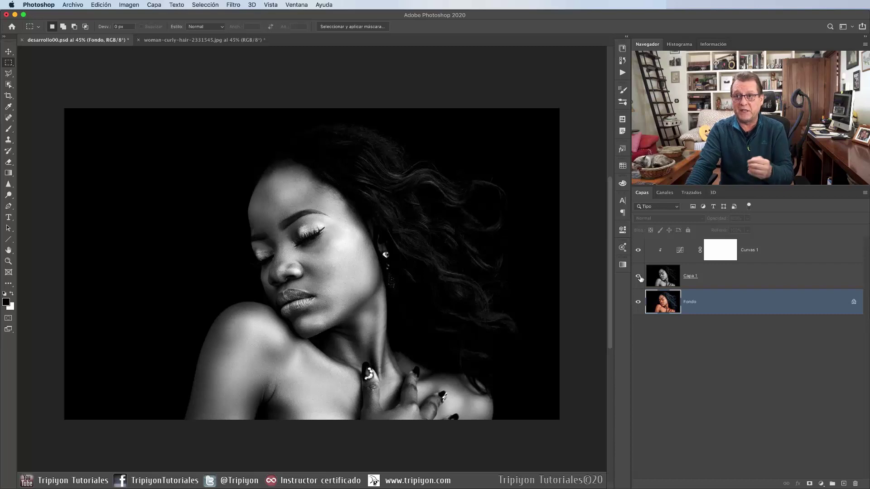
{"action": "key", "text": "ctrl+Tab"}
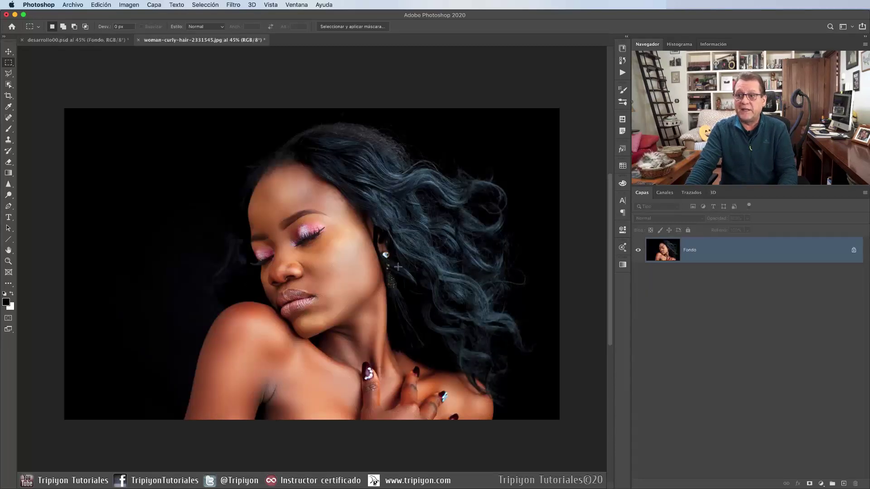
Compare the red, green and blue channels individually in the Canales panel.
{"action": "left_click", "coordinate": [669, 195]}
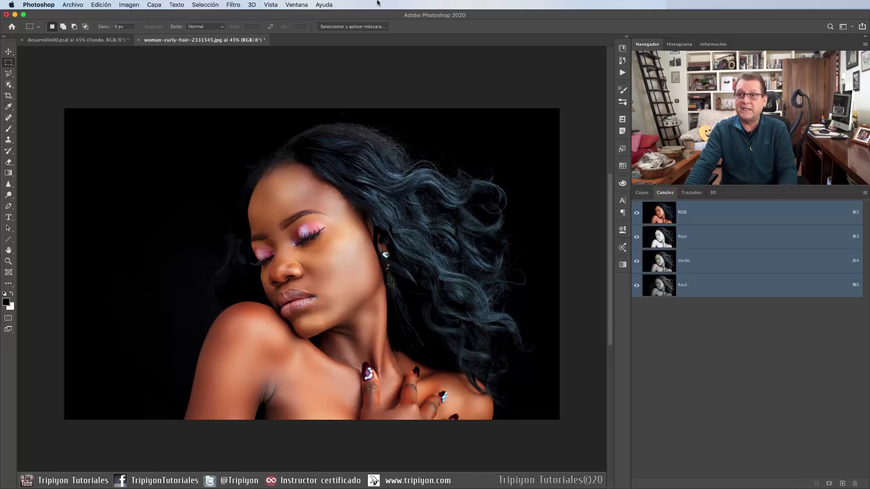
{"action": "left_click", "coordinate": [295, 5]}
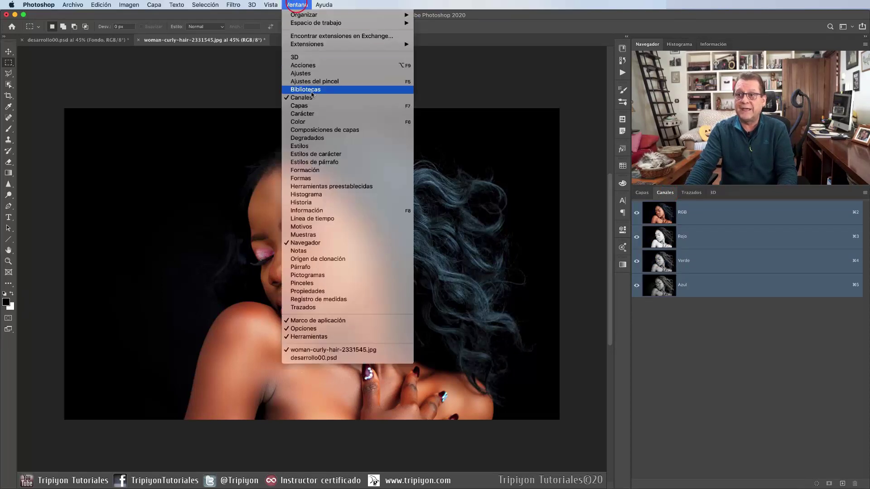
{"action": "left_click", "coordinate": [303, 5]}
{"action": "left_click", "coordinate": [729, 239]}
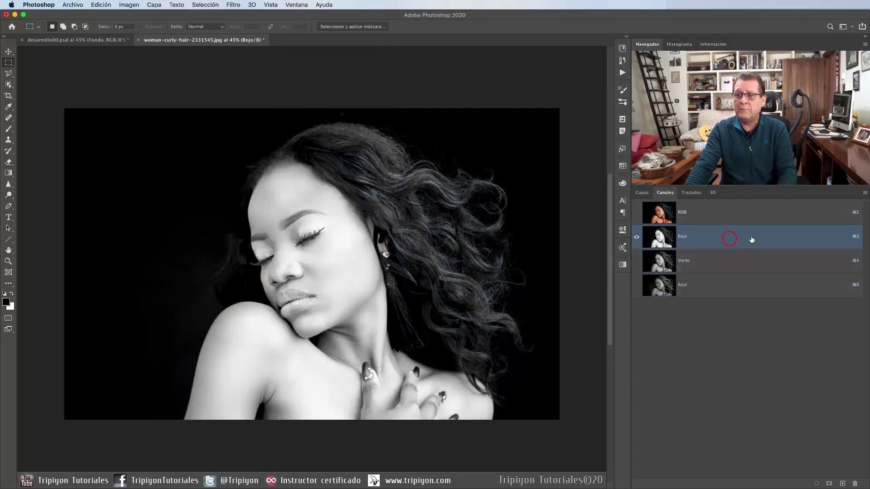
{"action": "left_click", "coordinate": [718, 257]}
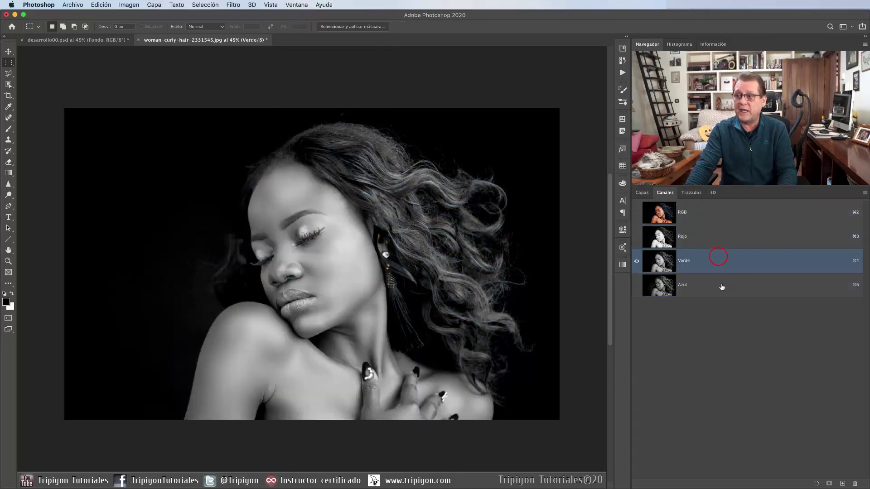
{"action": "left_click", "coordinate": [721, 285]}
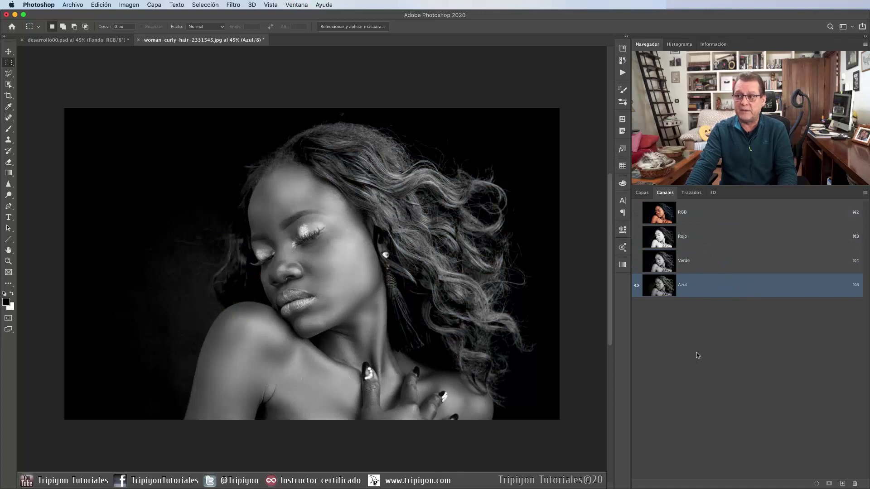
{"action": "left_click", "coordinate": [691, 232]}
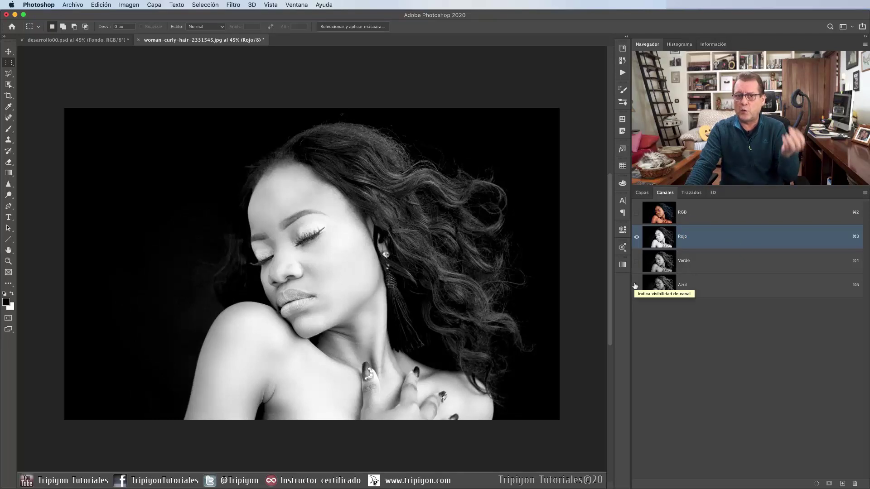
Duplicate the green channel as Verde copia.
{"action": "left_click", "coordinate": [722, 261]}
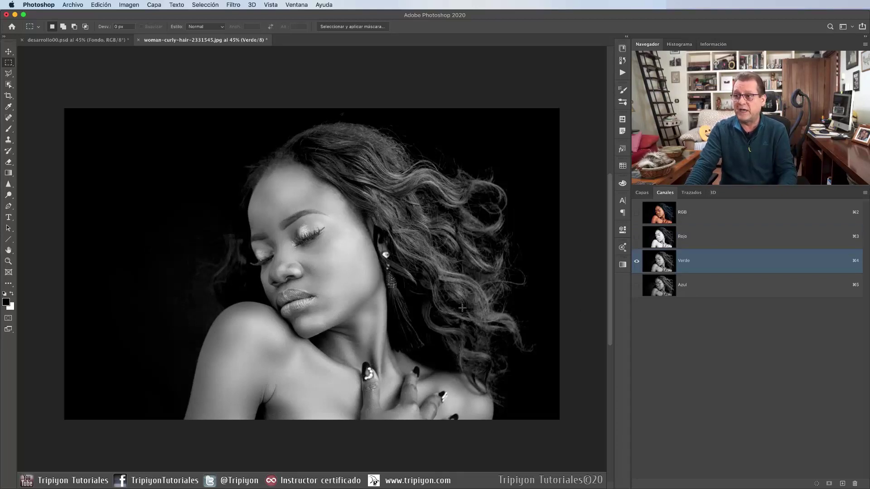
{"action": "left_click_drag", "start_coordinate": [696, 263], "coordinate": [847, 475]}
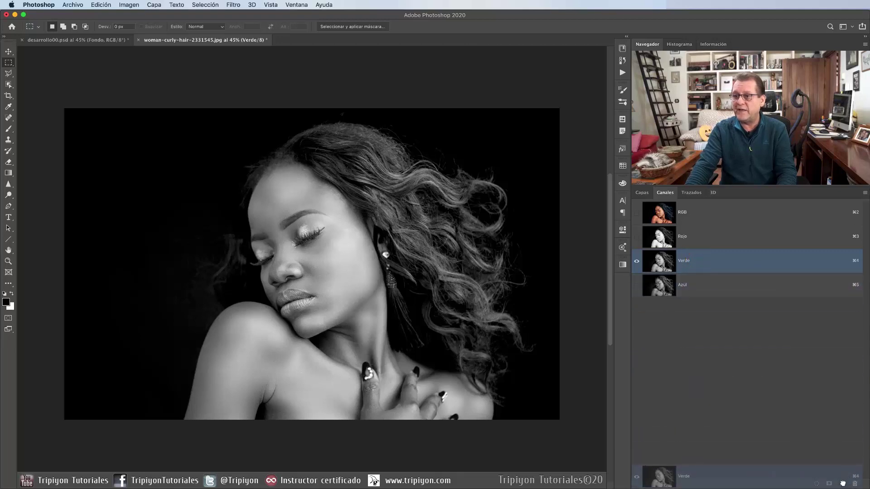
{"action": "left_click_drag", "start_coordinate": [844, 485], "coordinate": [843, 483]}
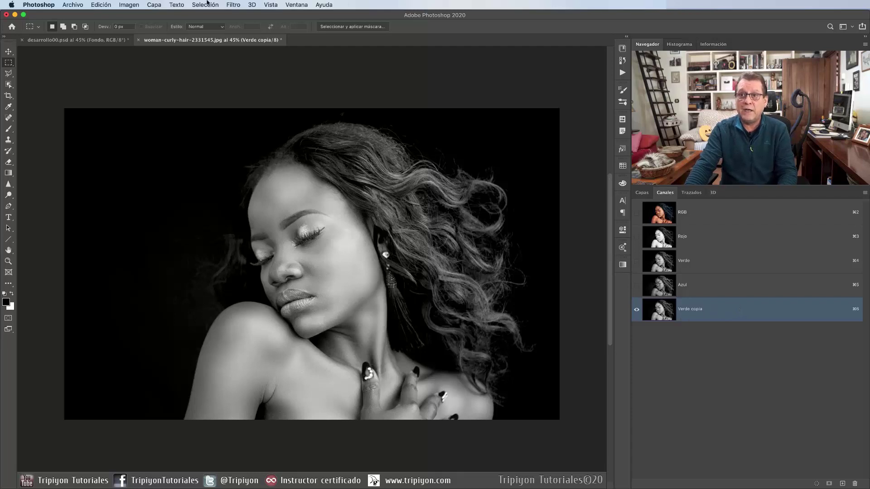
Preview Apply Image multiplying Fondo's Verde copia channel onto itself, trying Máscara on and off.
{"action": "left_click", "coordinate": [129, 5]}
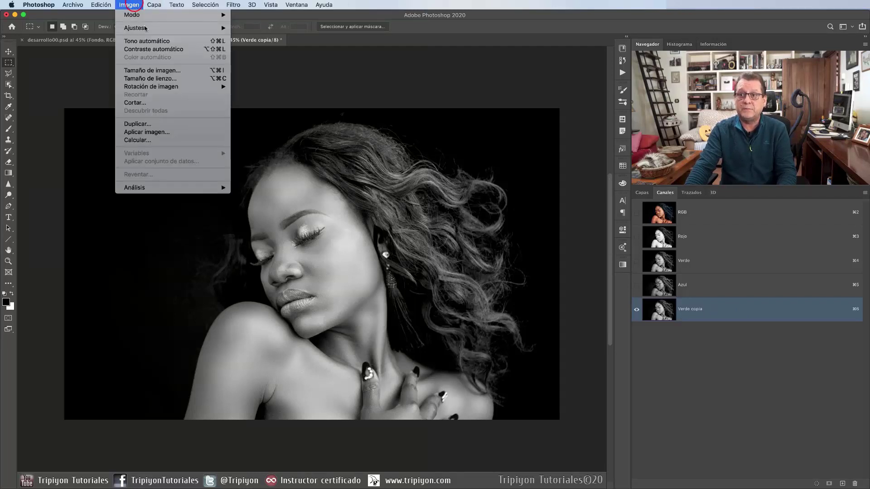
{"action": "left_click", "coordinate": [146, 132]}
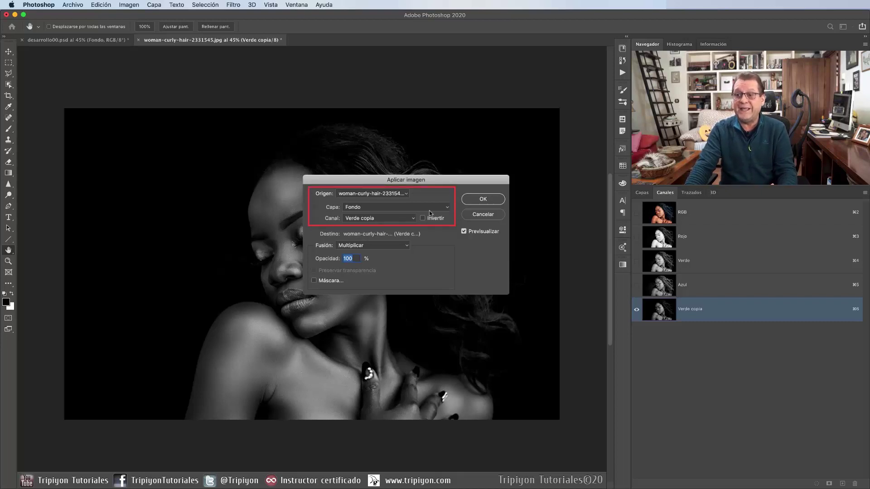
{"action": "left_click", "coordinate": [405, 192]}
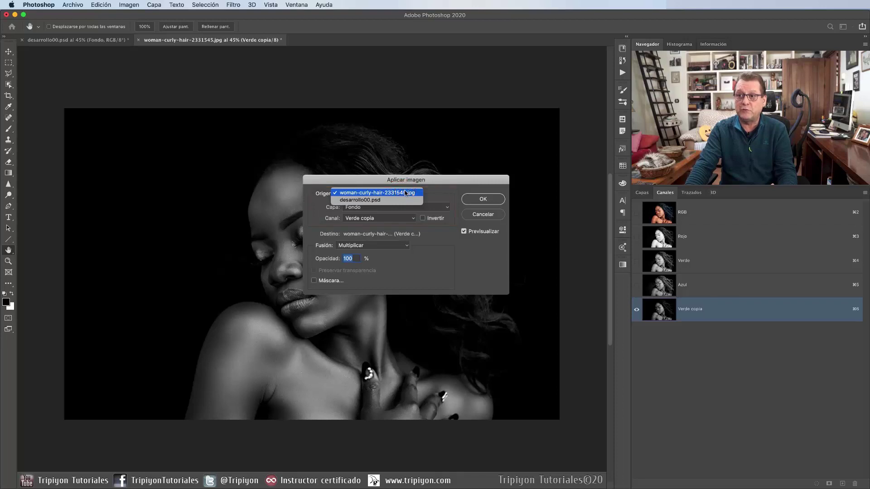
{"action": "left_click", "coordinate": [405, 193]}
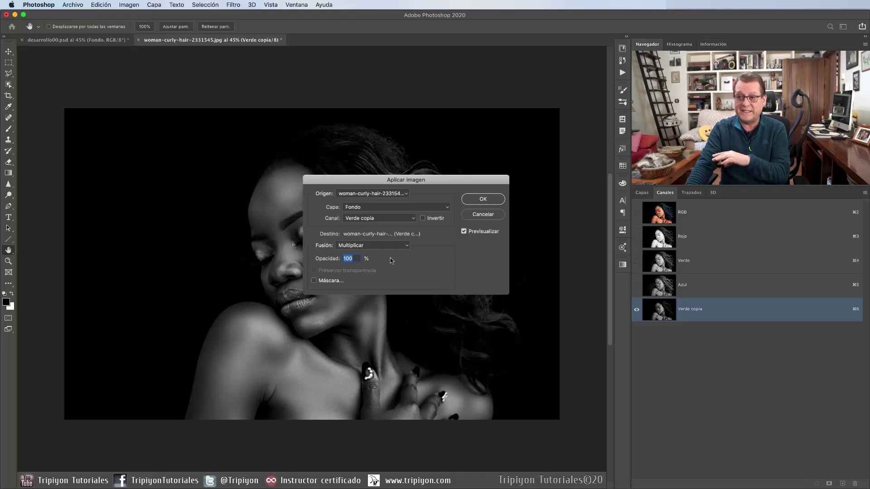
{"action": "left_click", "coordinate": [314, 281]}
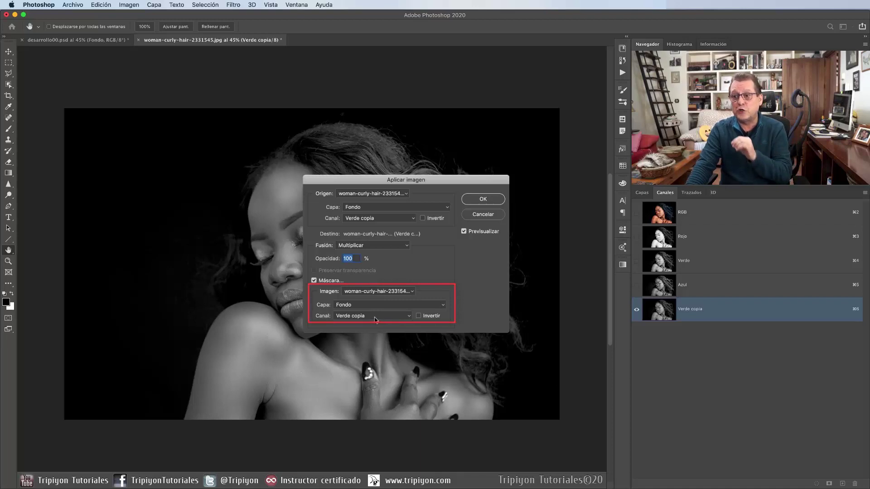
{"action": "left_click", "coordinate": [315, 281]}
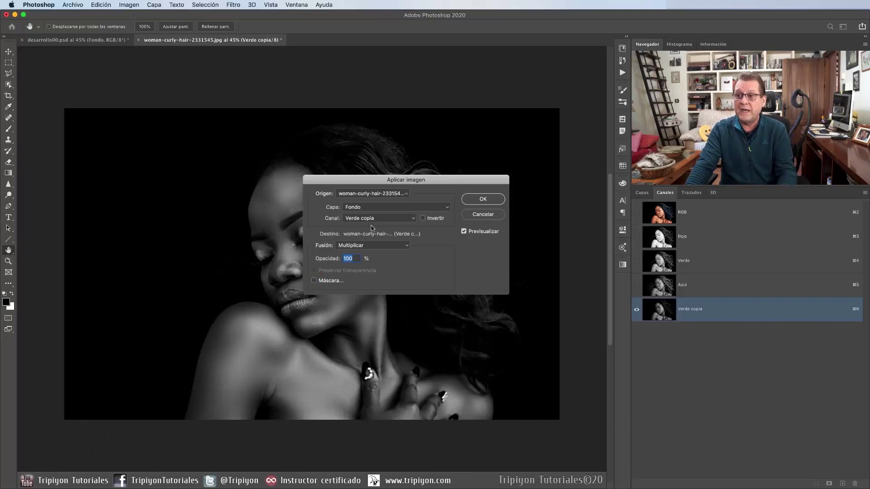
Preview Rojo, Verde and Azul from the Fondo layer as the Apply Image source channel.
{"action": "left_click", "coordinate": [442, 209]}
{"action": "left_click", "coordinate": [446, 208]}
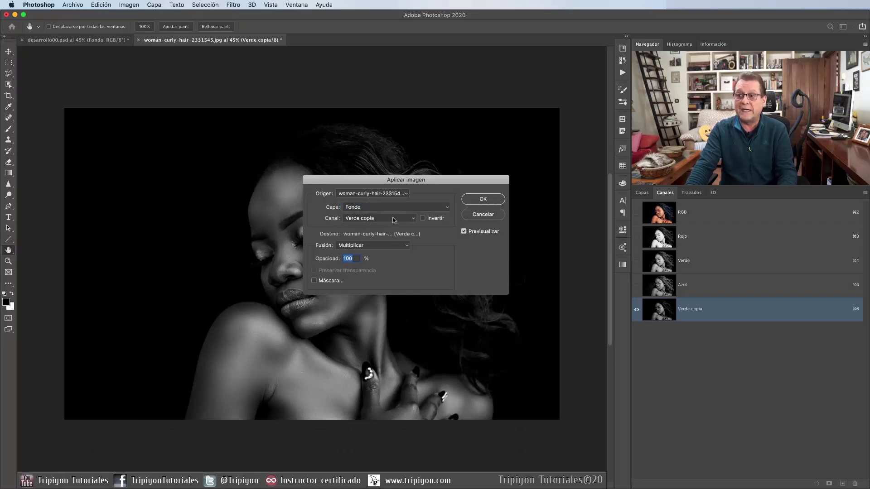
{"action": "left_click_drag", "start_coordinate": [442, 184], "coordinate": [525, 183]}
{"action": "left_click", "coordinate": [496, 217]}
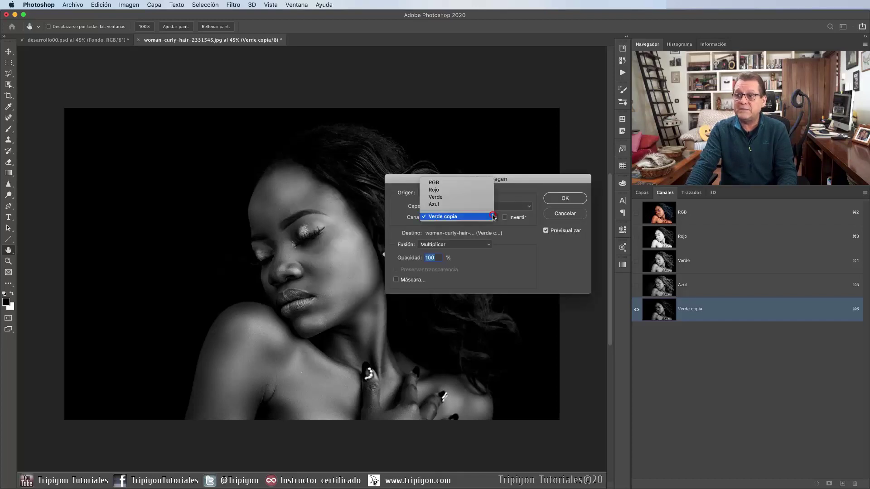
{"action": "left_click", "coordinate": [449, 190]}
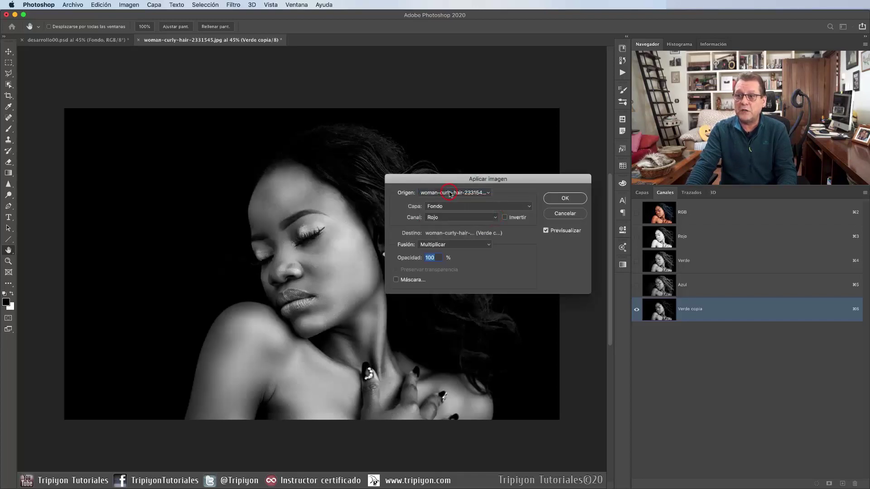
{"action": "left_click", "coordinate": [459, 217]}
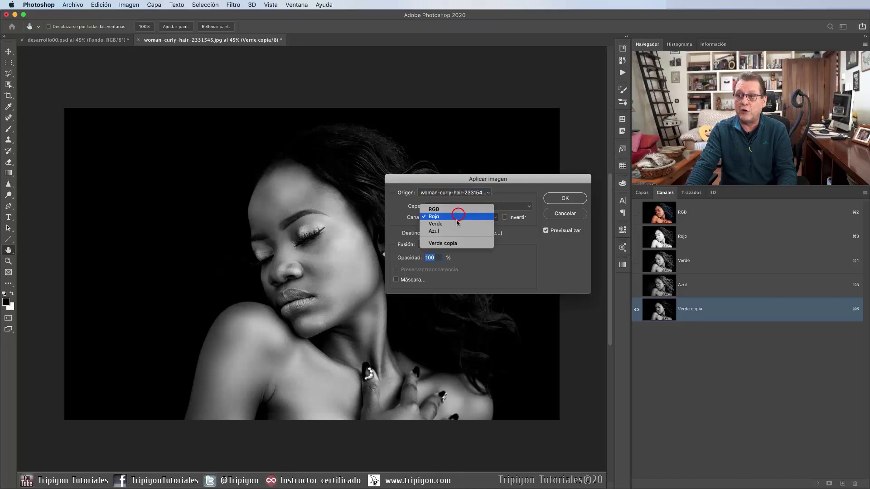
{"action": "left_click", "coordinate": [456, 226]}
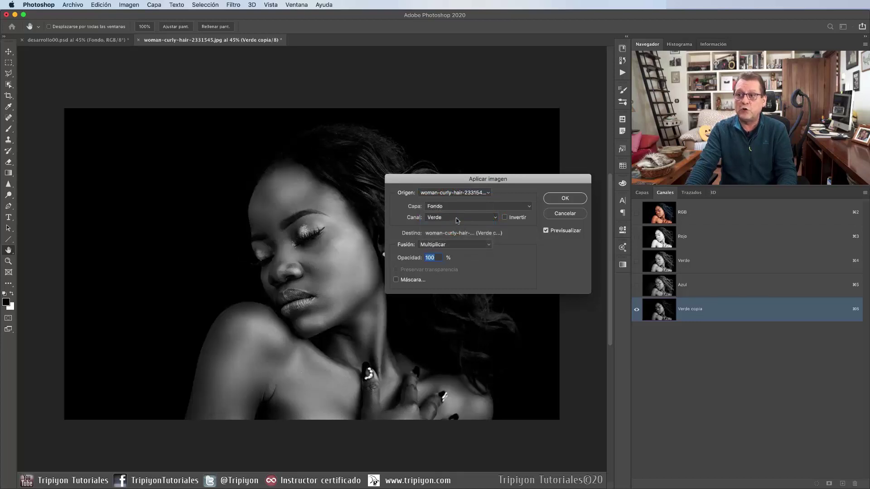
{"action": "left_click", "coordinate": [457, 219]}
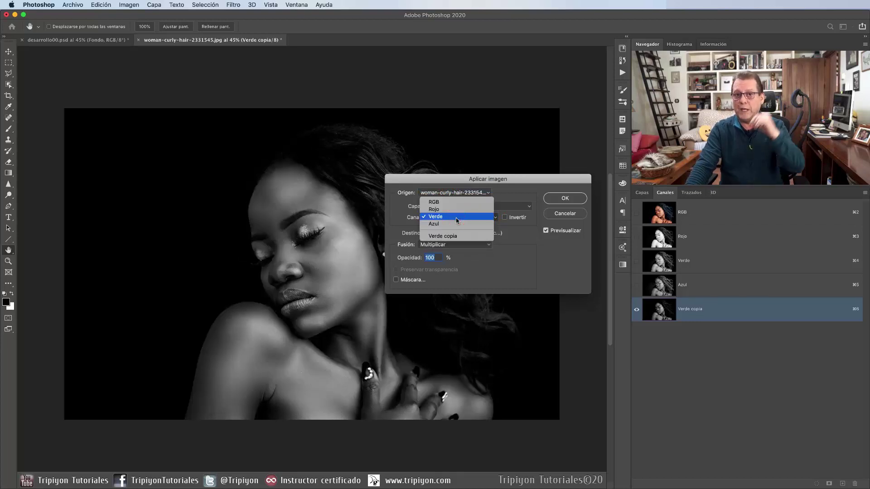
{"action": "left_click", "coordinate": [455, 223]}
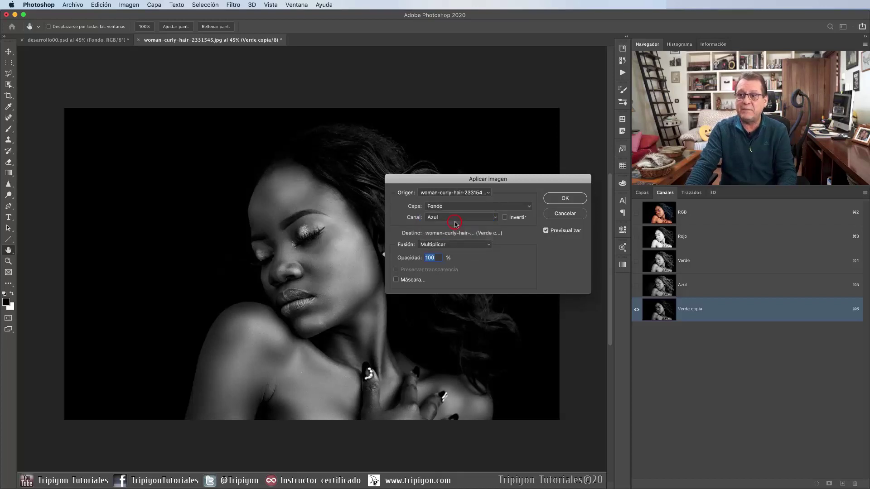
Keep Rojo as the source channel with Multiply and commit the blend.
{"action": "left_click", "coordinate": [456, 217]}
{"action": "left_click", "coordinate": [448, 200]}
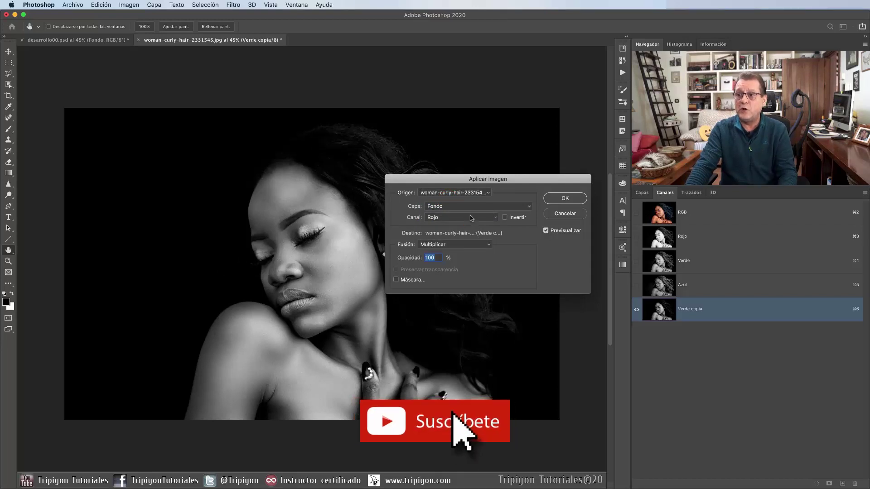
{"action": "left_click", "coordinate": [470, 217]}
{"action": "left_click", "coordinate": [471, 218]}
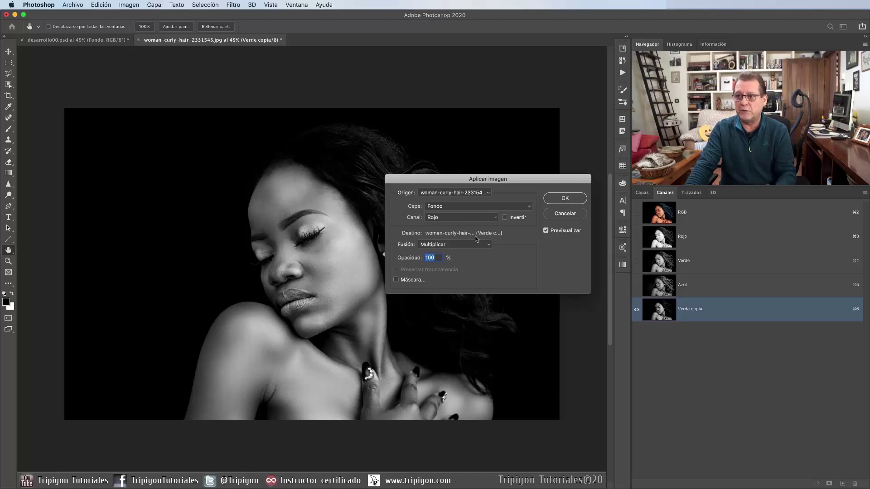
{"action": "key", "text": "Return"}
{"action": "key", "text": "m"}
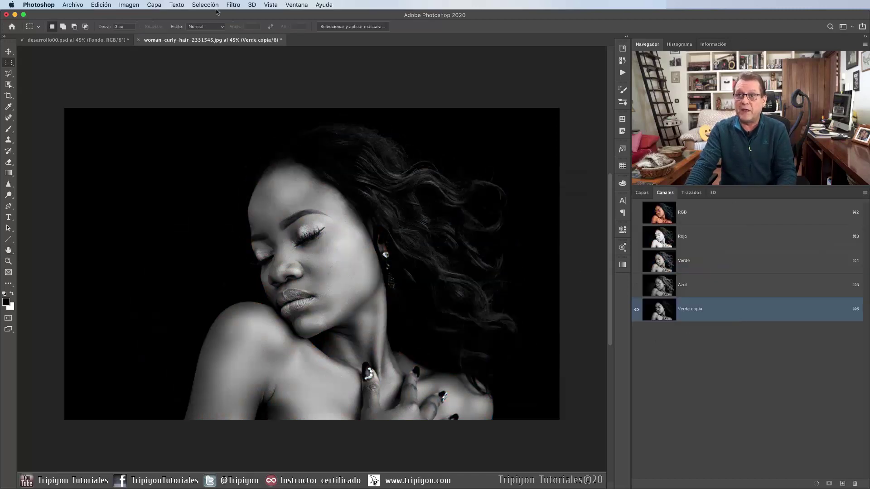
Copy the entire Verde copia channel and paste it as new layer Capa 1 above Fondo.
{"action": "left_click", "coordinate": [213, 6]}
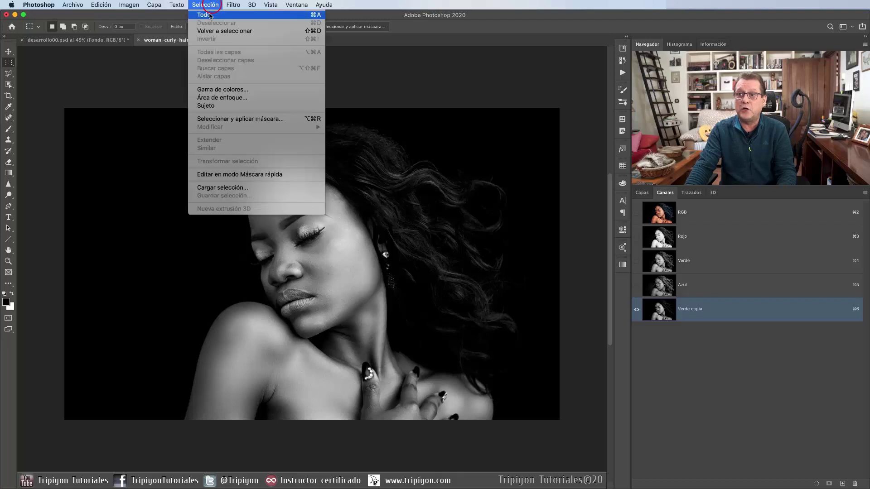
{"action": "left_click", "coordinate": [209, 13]}
{"action": "left_click", "coordinate": [108, 6]}
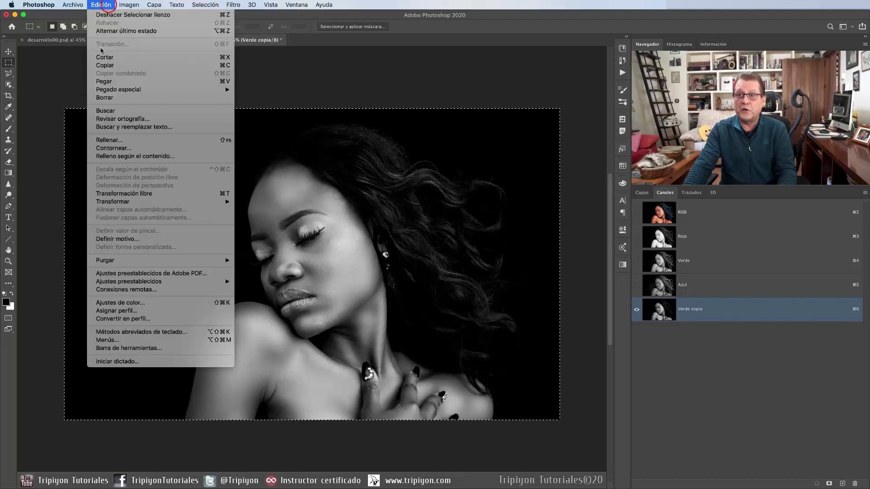
{"action": "left_click", "coordinate": [104, 65]}
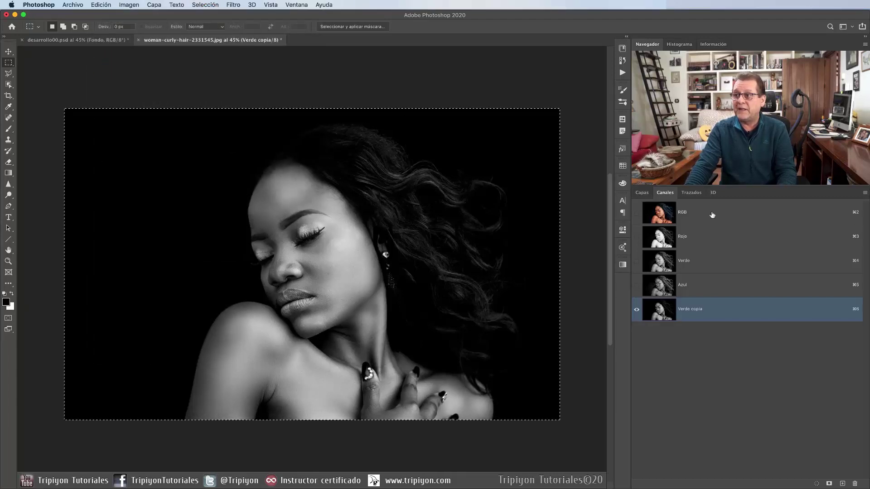
{"action": "left_click", "coordinate": [712, 214]}
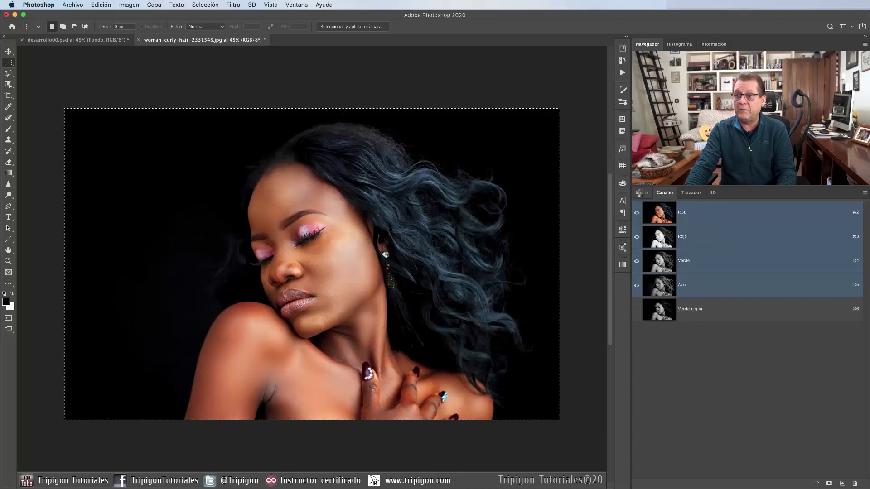
{"action": "left_click", "coordinate": [641, 192]}
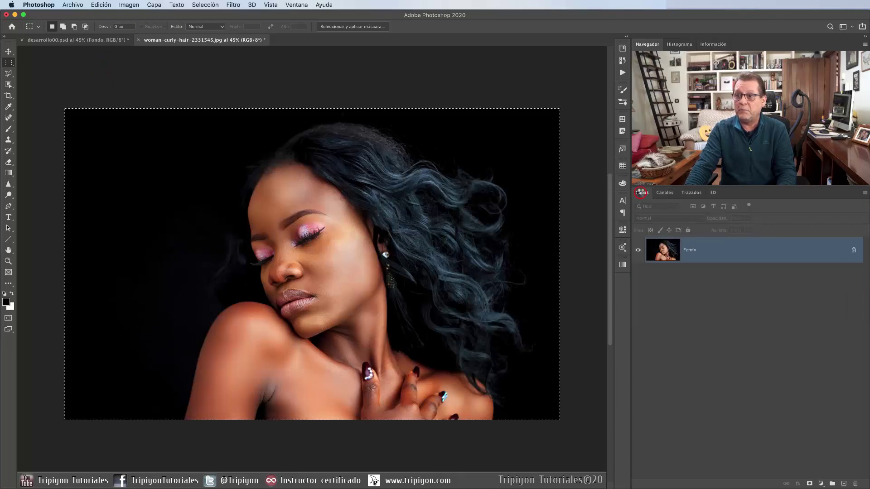
{"action": "left_click", "coordinate": [110, 4]}
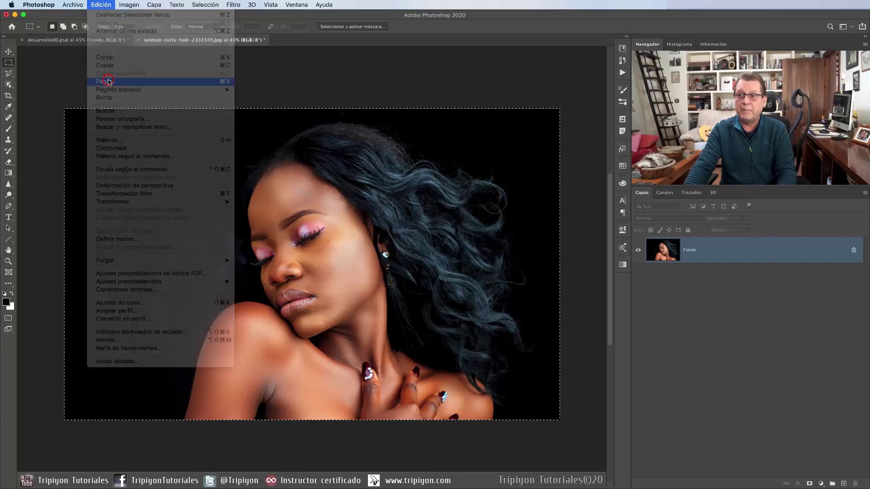
{"action": "left_click", "coordinate": [107, 82]}
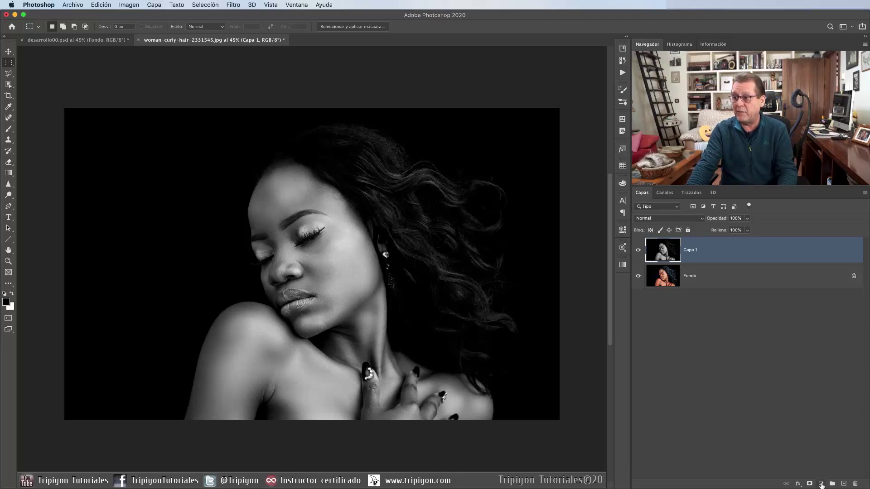
Add a Curves layer with the white point pulled in and midtones raised, toggling it to compare.
{"action": "left_click", "coordinate": [821, 486]}
{"action": "left_click", "coordinate": [823, 364]}
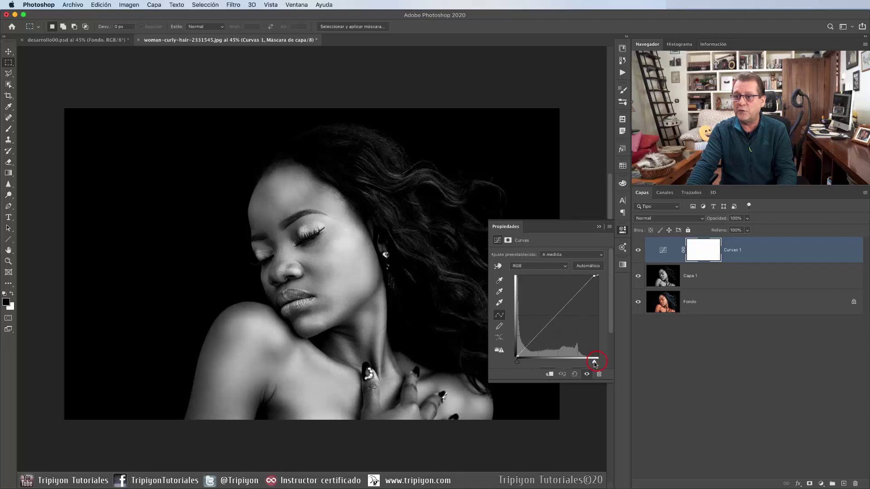
{"action": "left_click_drag", "start_coordinate": [592, 364], "coordinate": [590, 364]}
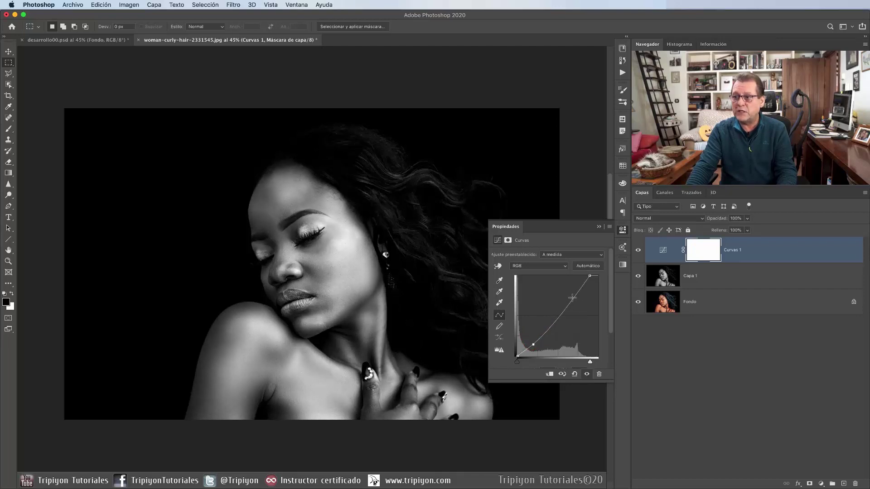
{"action": "left_click_drag", "start_coordinate": [571, 296], "coordinate": [572, 292]}
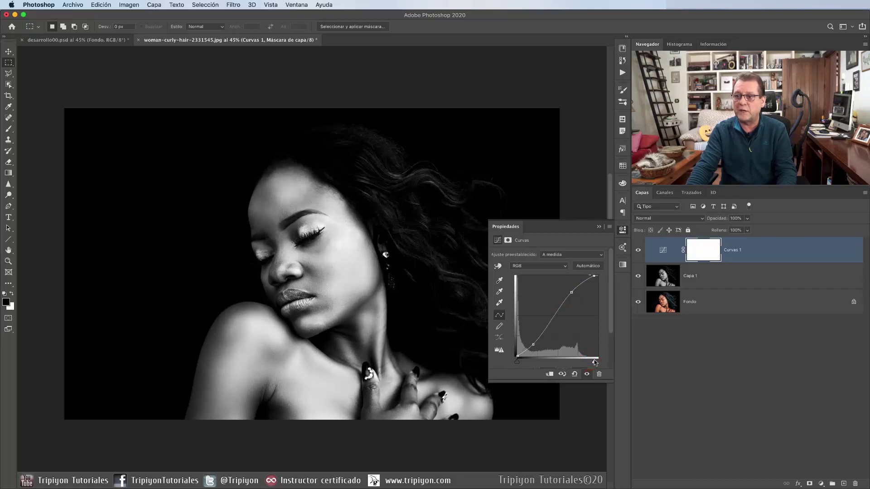
{"action": "left_click", "coordinate": [587, 374]}
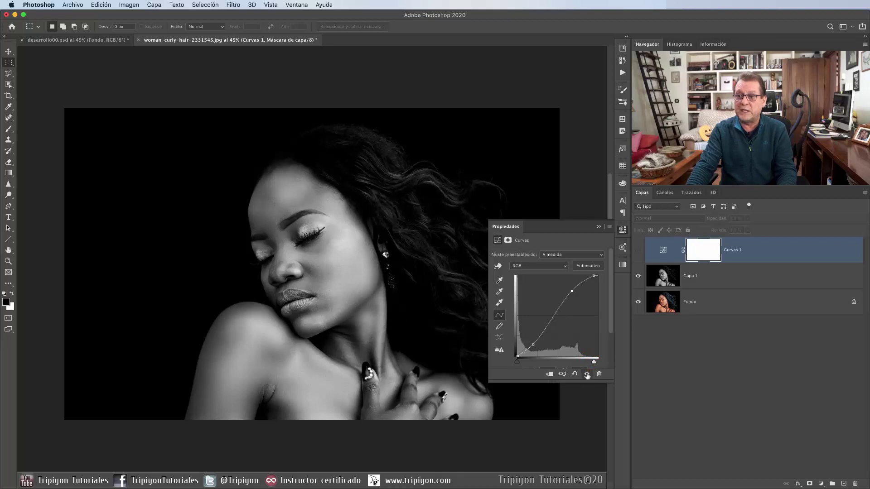
{"action": "left_click", "coordinate": [587, 374]}
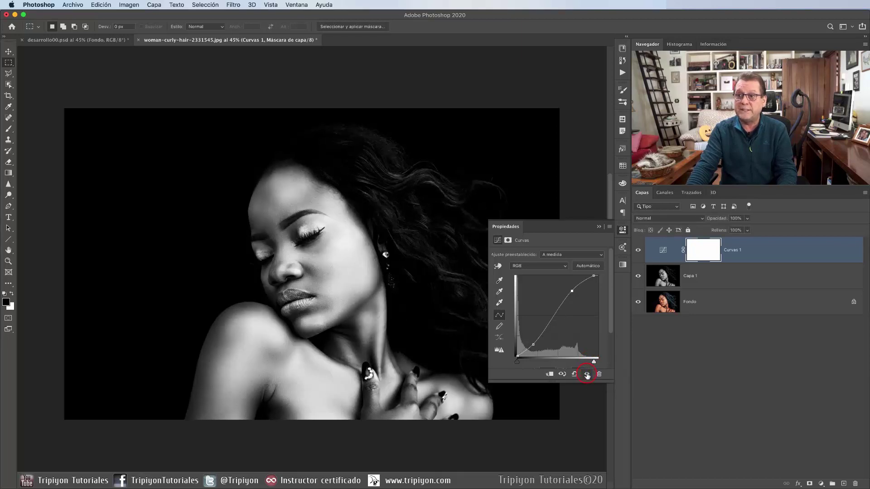